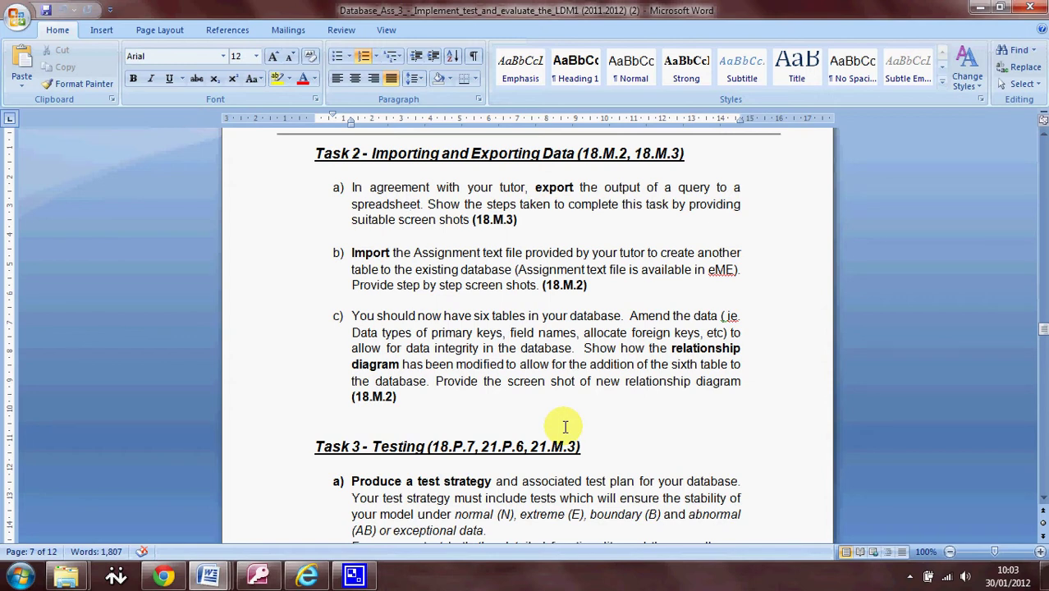
# Step: Highlight the Task 2 instruction on exporting a query's output, then switch to STUDENT_DB
pyautogui.click(479, 173)
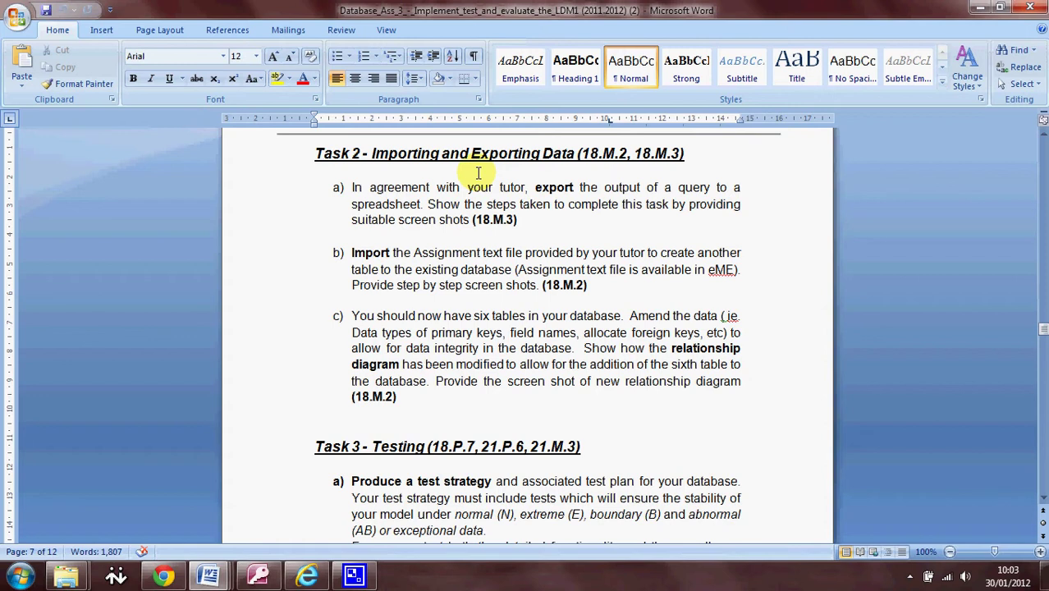
pyautogui.click(354, 188)
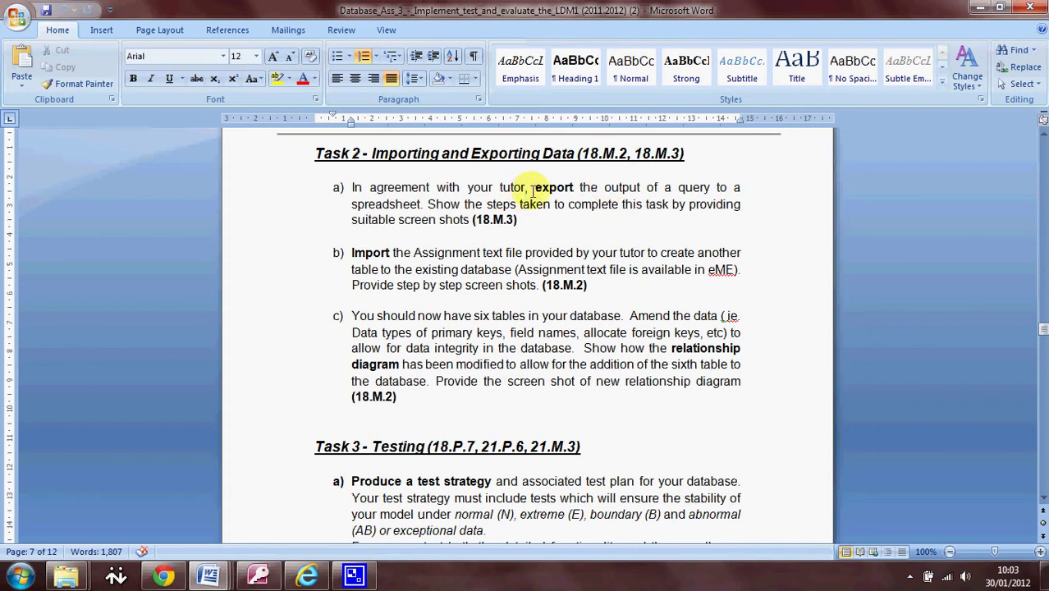
pyautogui.moveTo(536, 187); pyautogui.dragTo(529, 205)
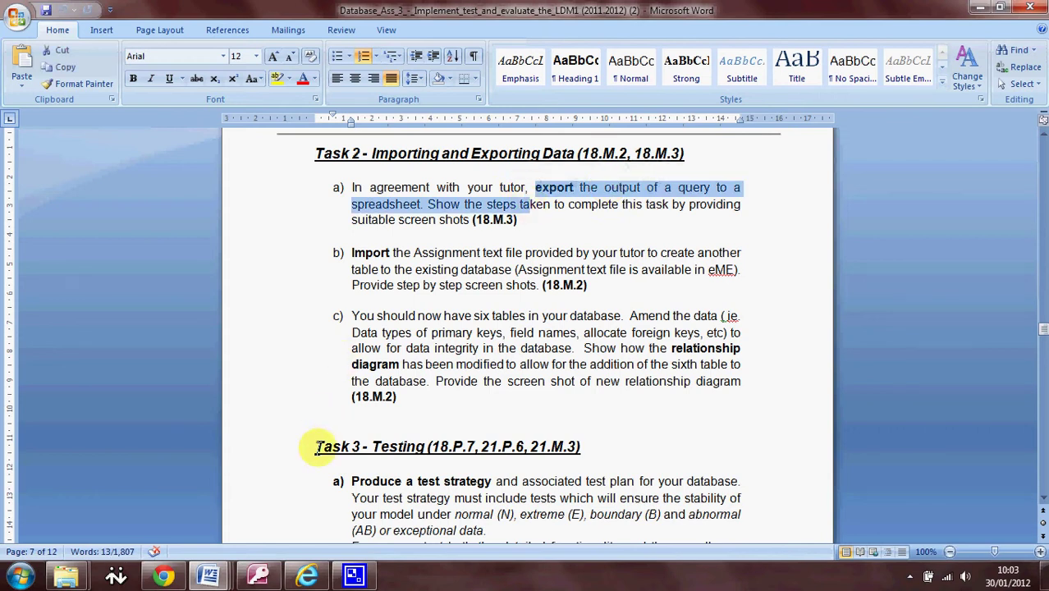
pyautogui.click(261, 574)
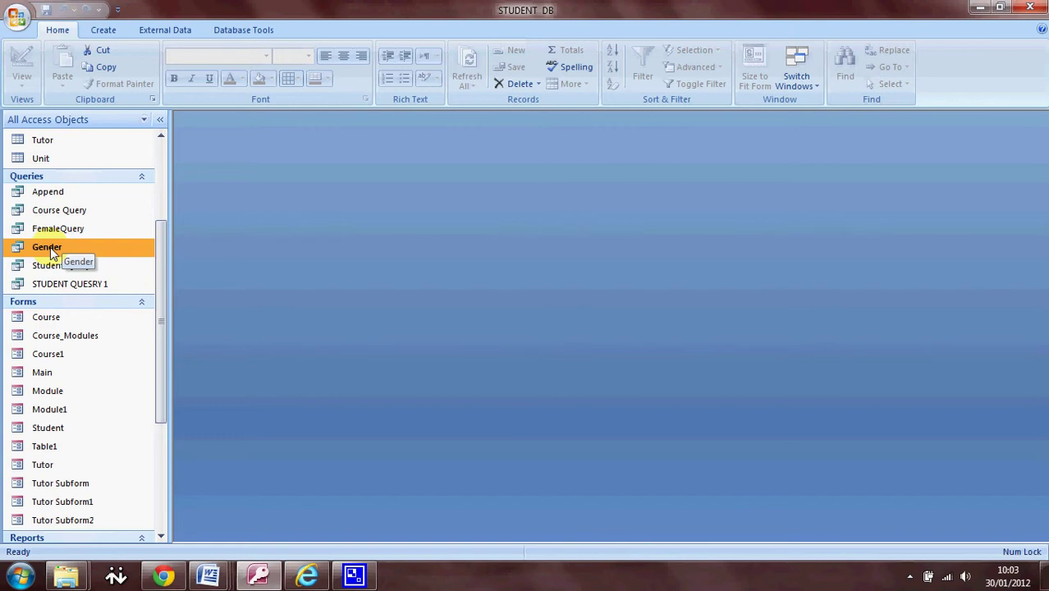
# Step: Open the Gender query maximized and view its design with the CC001 and F criteria
pyautogui.doubleClick(50, 247)
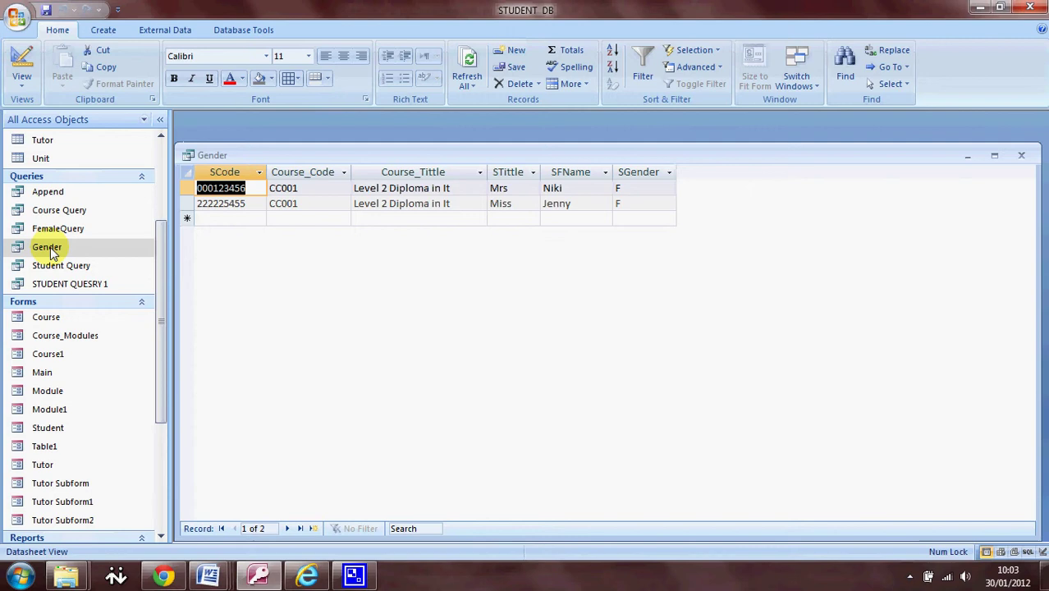
pyautogui.doubleClick(261, 156)
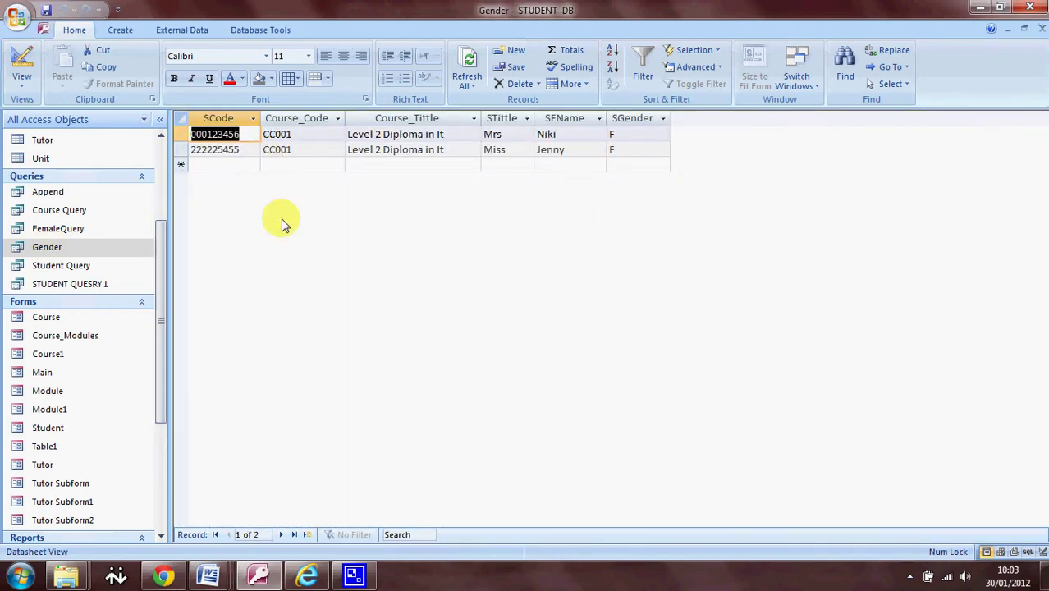
pyautogui.click(22, 64)
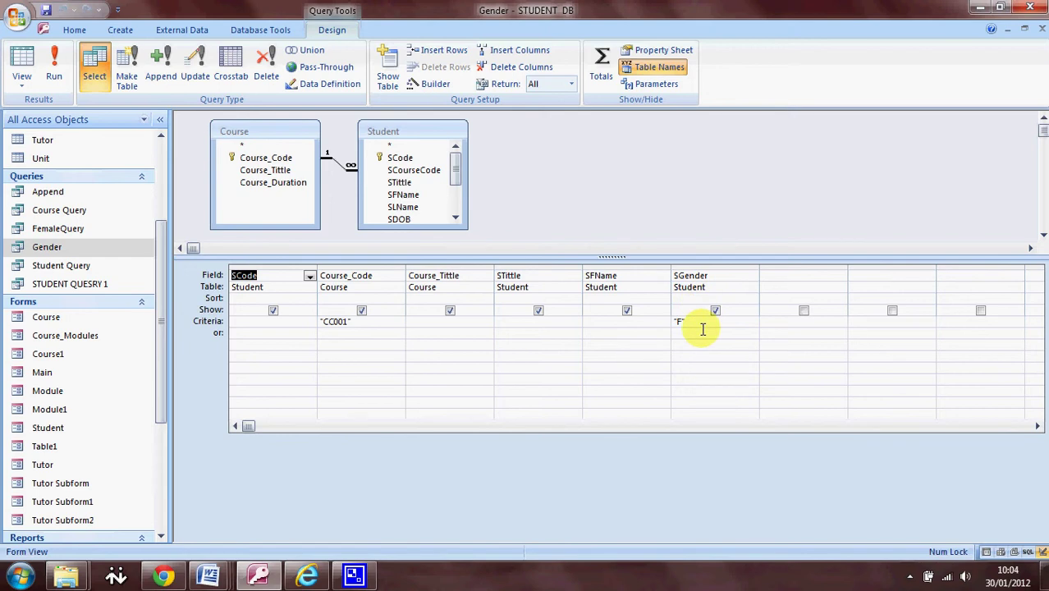
# Step: Inspect the CC001 criterion, then return to the datasheet of two female CC001 students
pyautogui.click(339, 326)
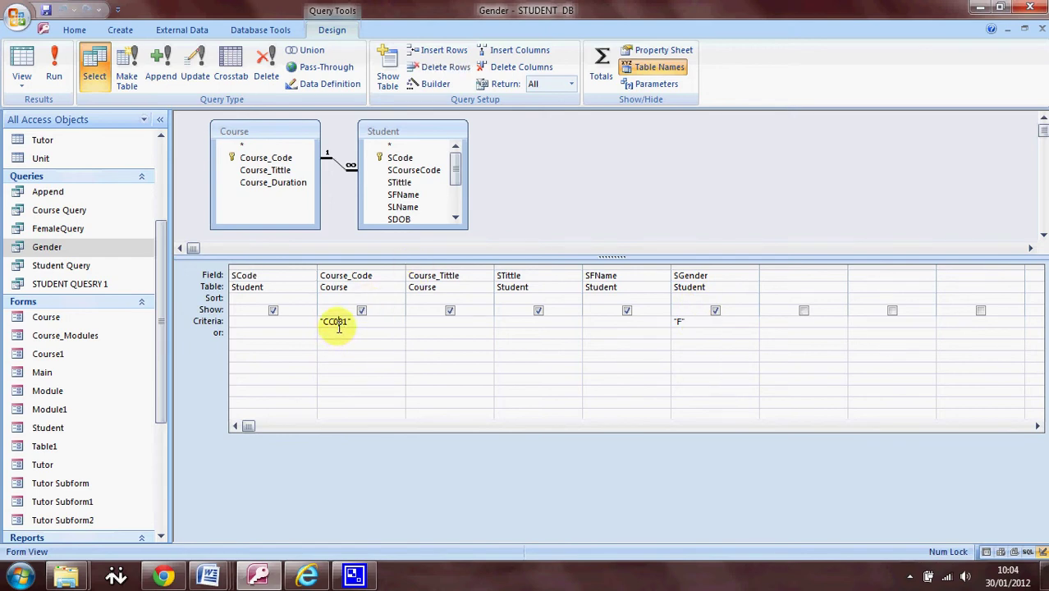
pyautogui.doubleClick(339, 324)
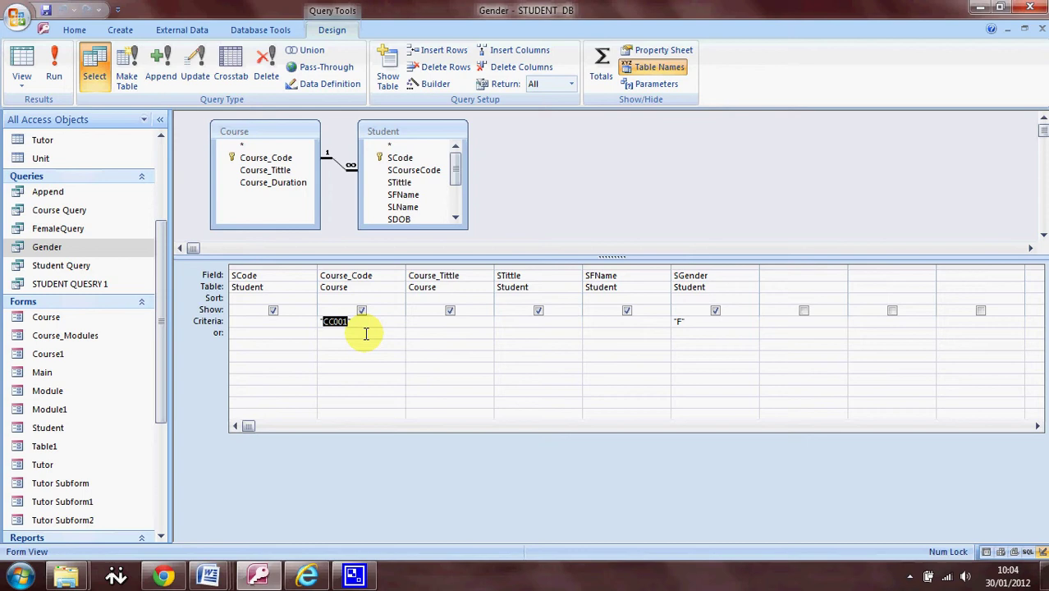
pyautogui.click(21, 62)
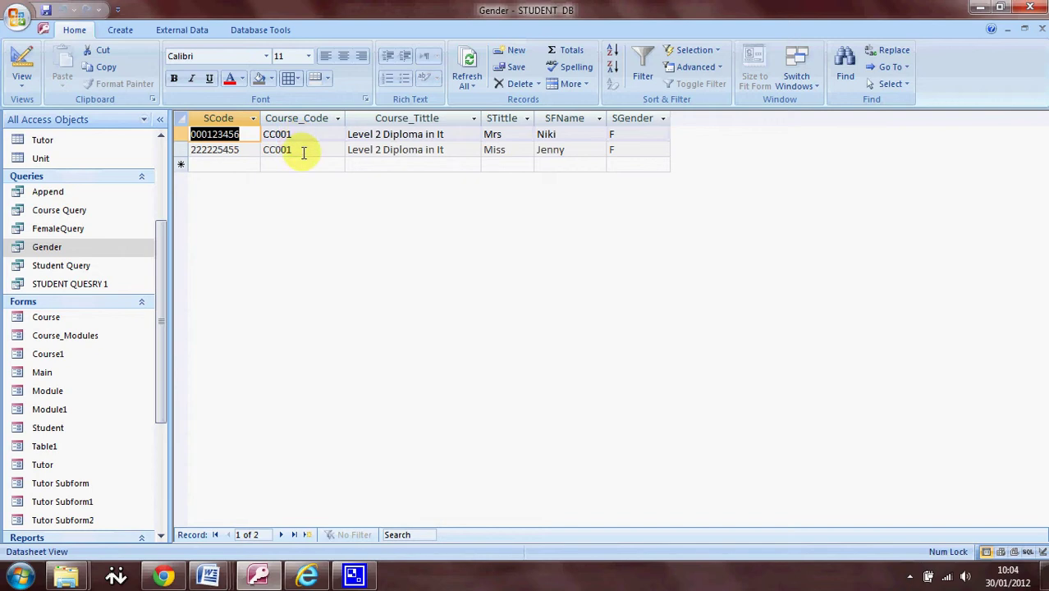
# Step: Start an Excel export of the Gender query from its right-click menu
pyautogui.click(41, 255)
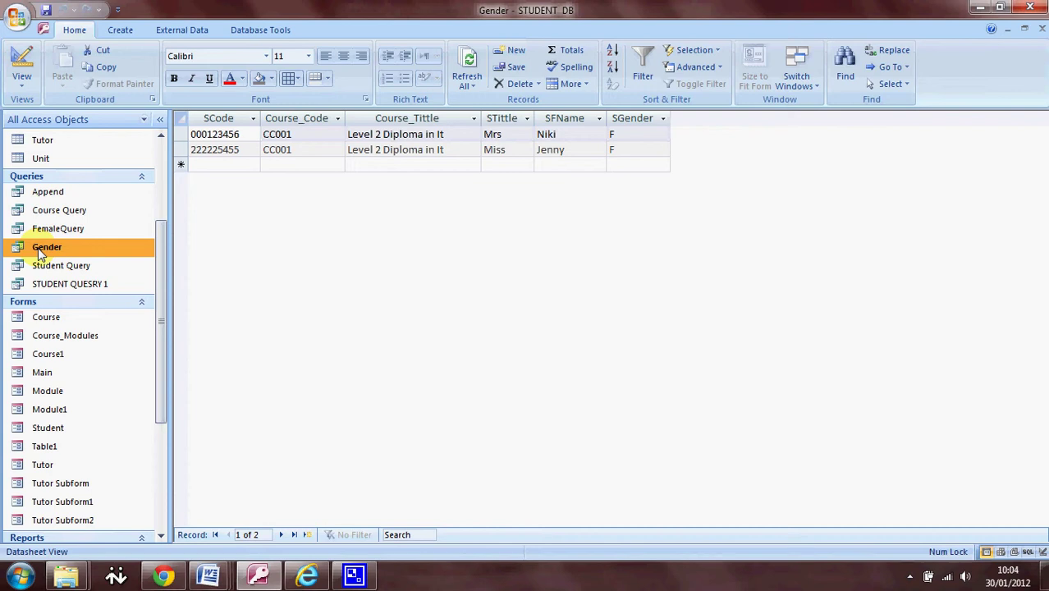
pyautogui.rightClick(40, 254)
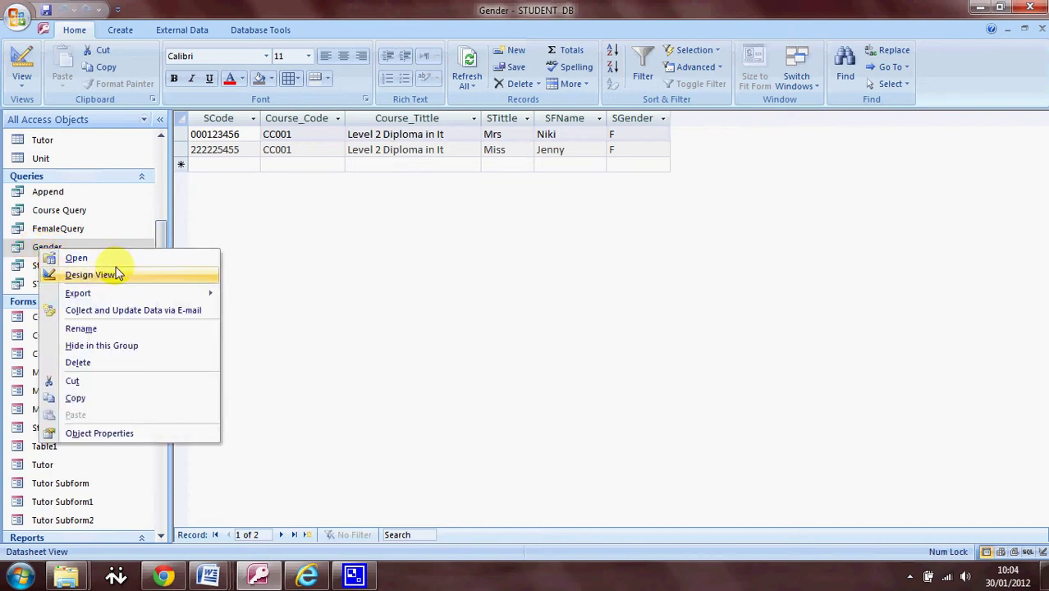
pyautogui.moveTo(122, 297)
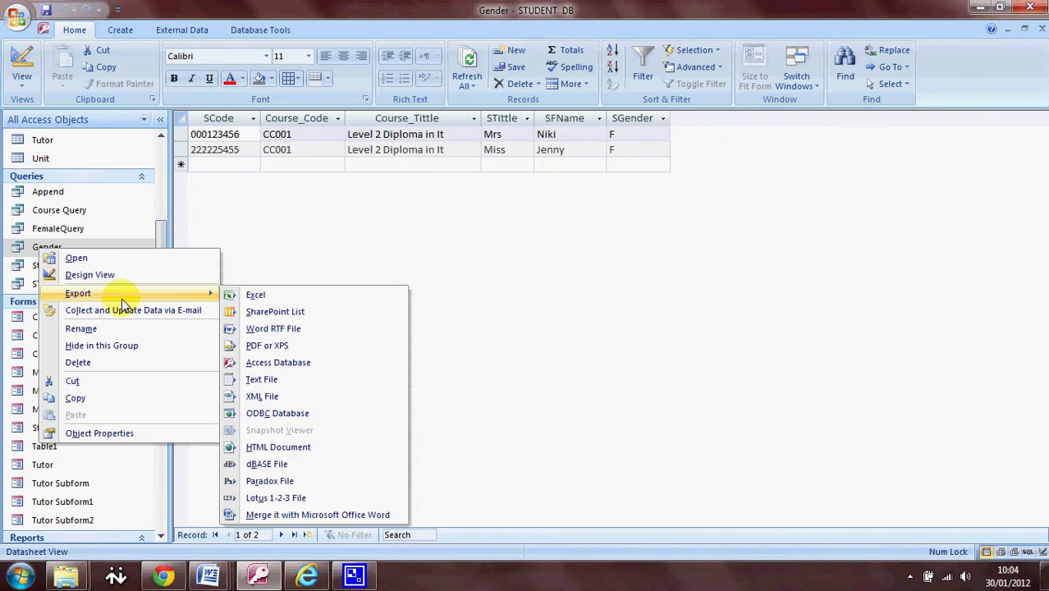
pyautogui.click(293, 297)
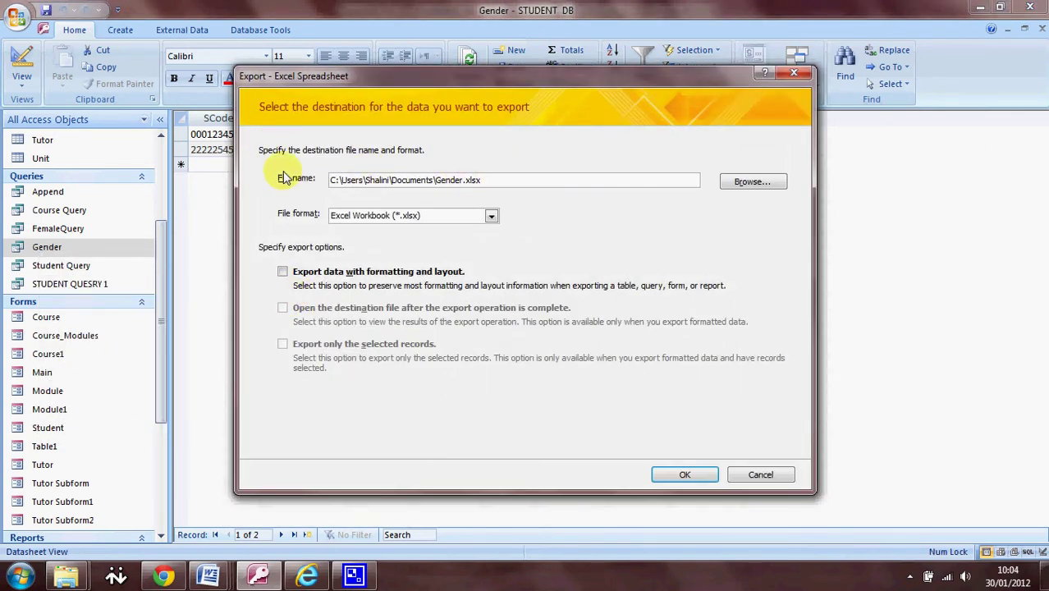
# Step: Save the export as Gender.xlsx, an Excel Workbook, in the Documents\Export folder
pyautogui.click(729, 188)
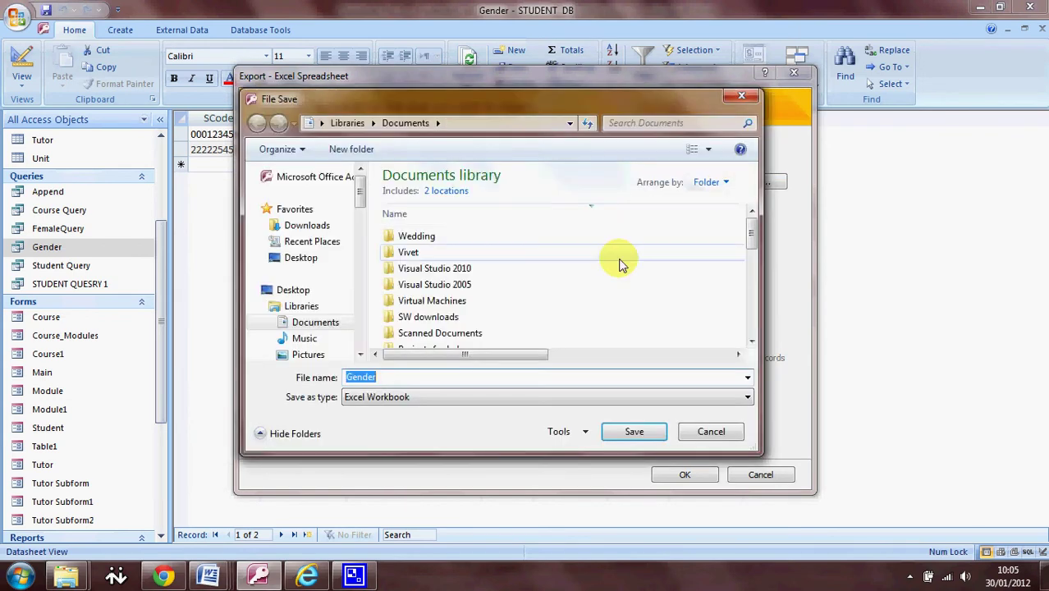
pyautogui.moveTo(755, 231); pyautogui.dragTo(746, 322)
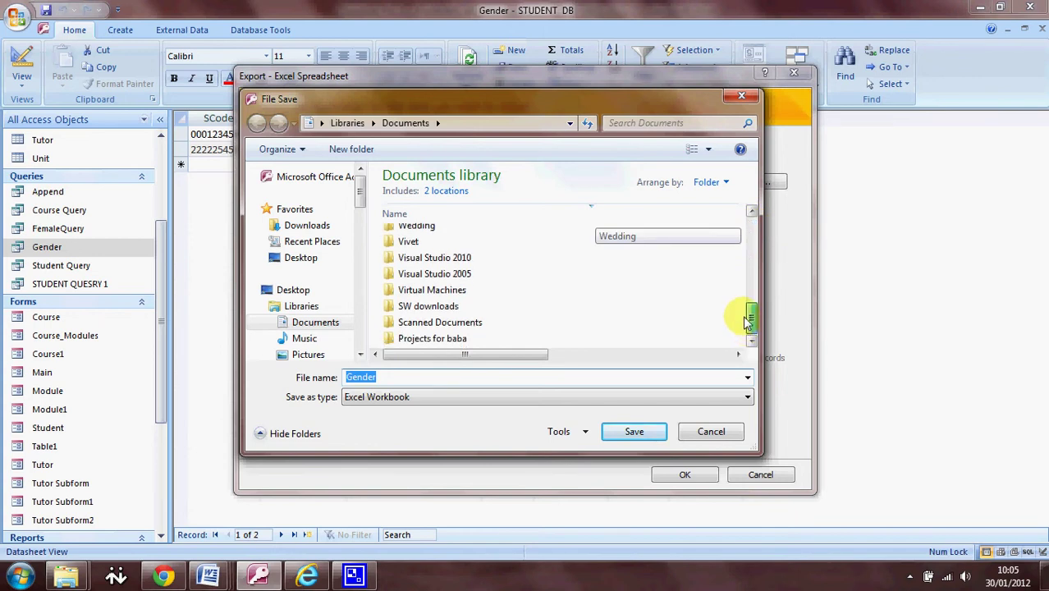
pyautogui.click(756, 236)
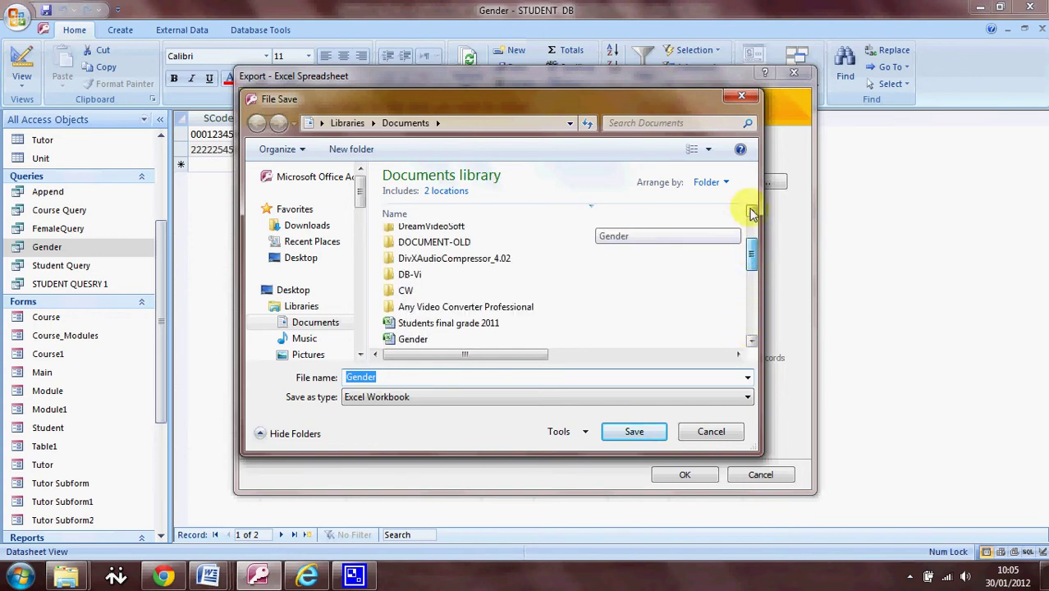
pyautogui.moveTo(752, 245); pyautogui.dragTo(754, 216)
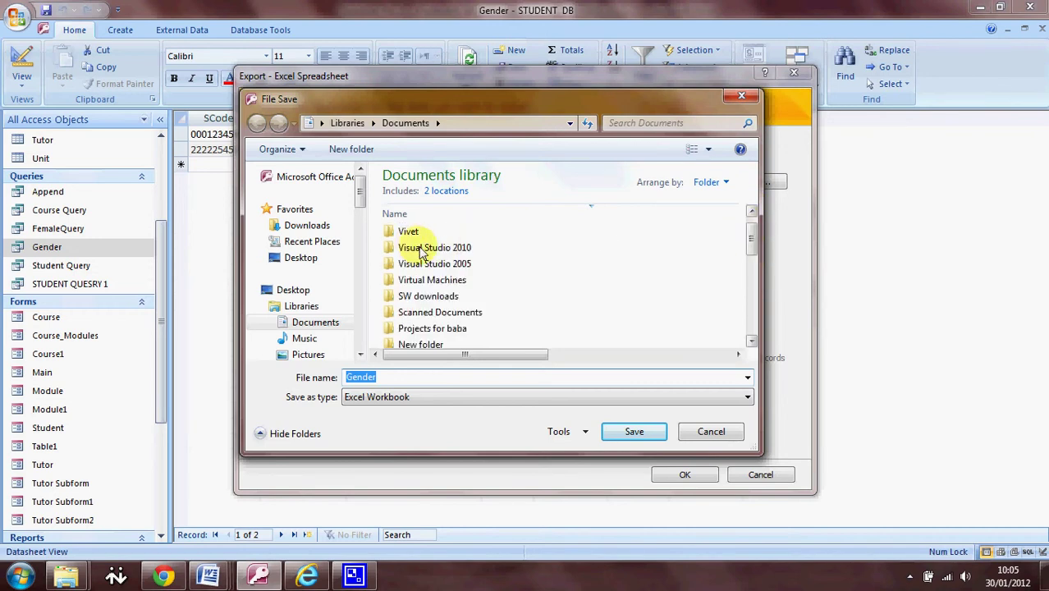
pyautogui.scroll(-2, 421, 253)
pyautogui.click(421, 248)
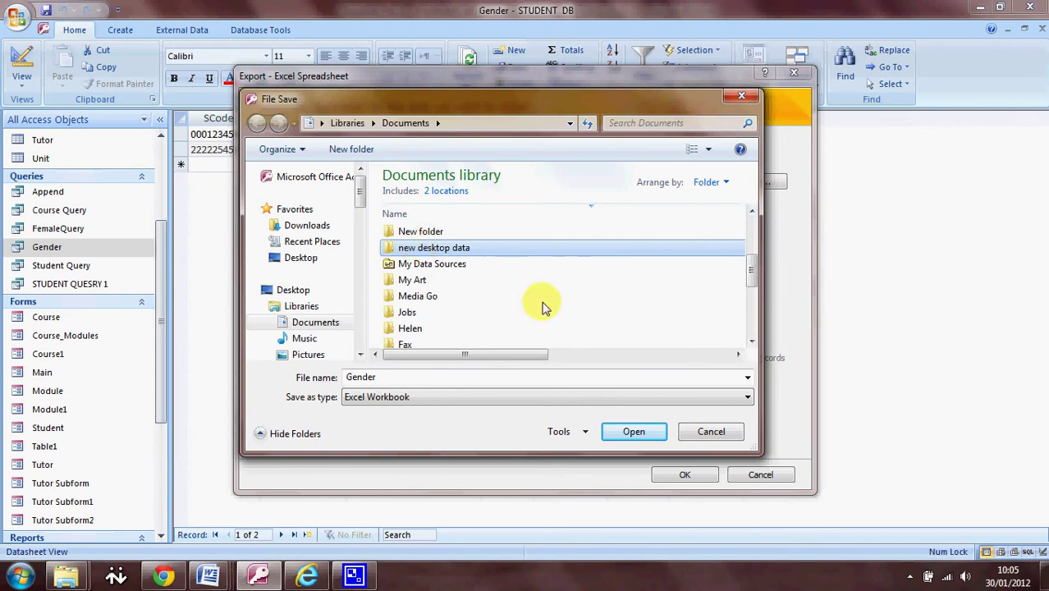
pyautogui.press('e')
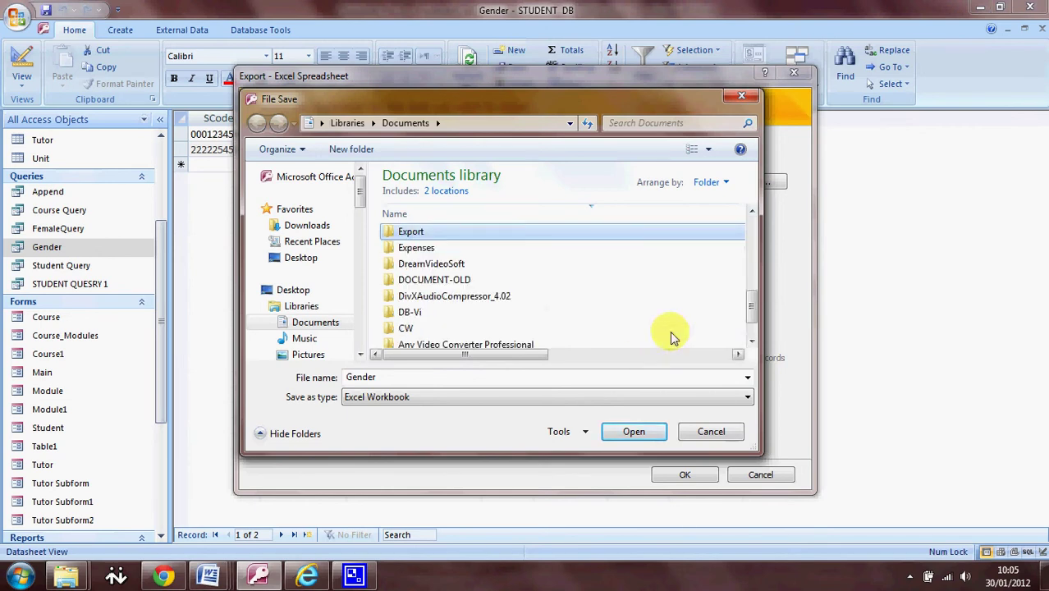
pyautogui.doubleClick(459, 232)
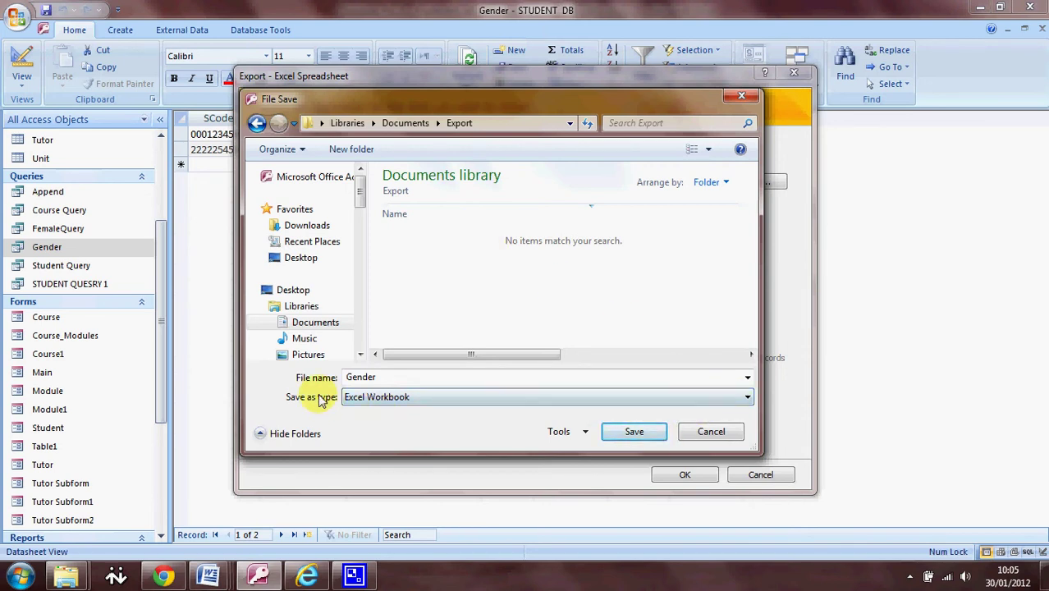
pyautogui.click(748, 398)
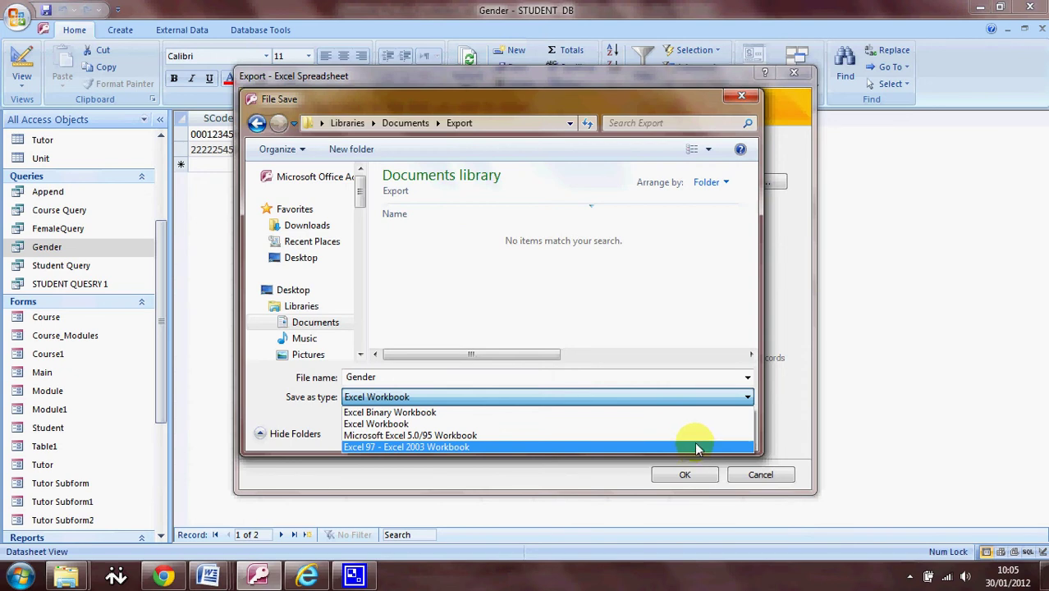
pyautogui.click(753, 367)
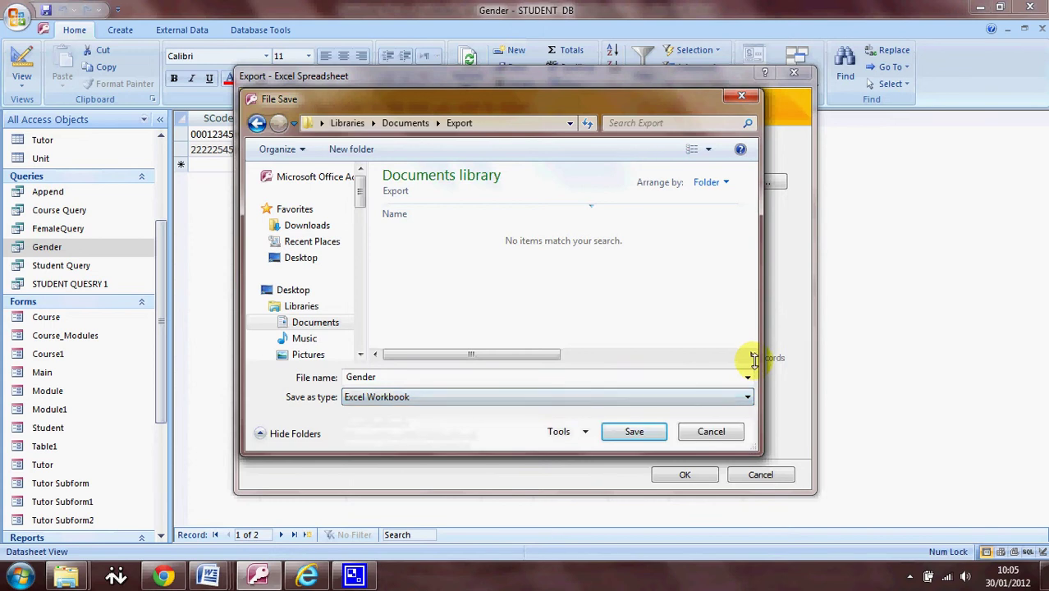
pyautogui.click(647, 441)
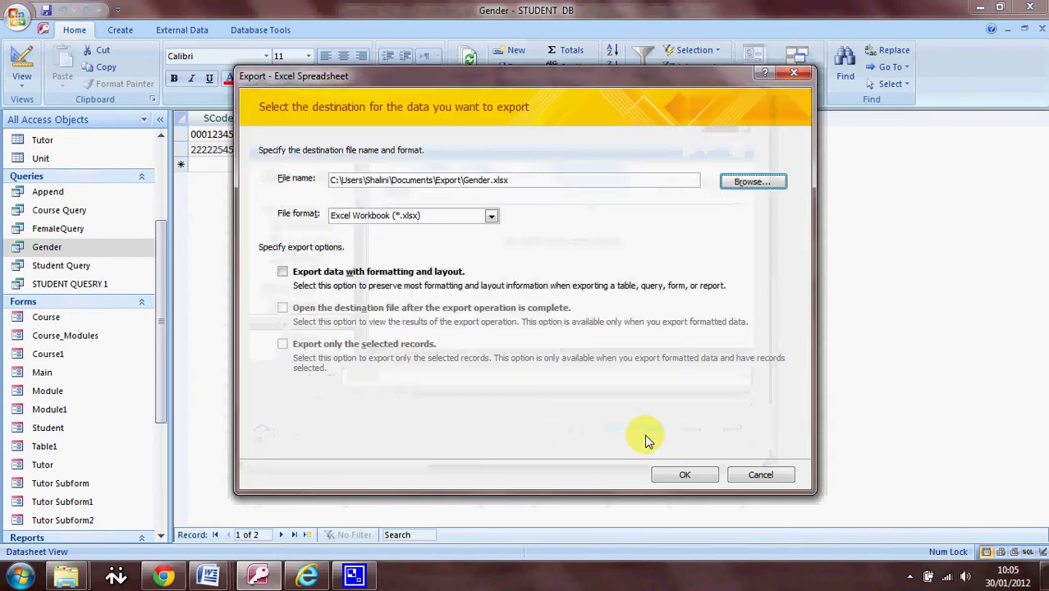
# Step: Export Gender with formatting and layout, then close the wizard without saving export steps
pyautogui.click(282, 272)
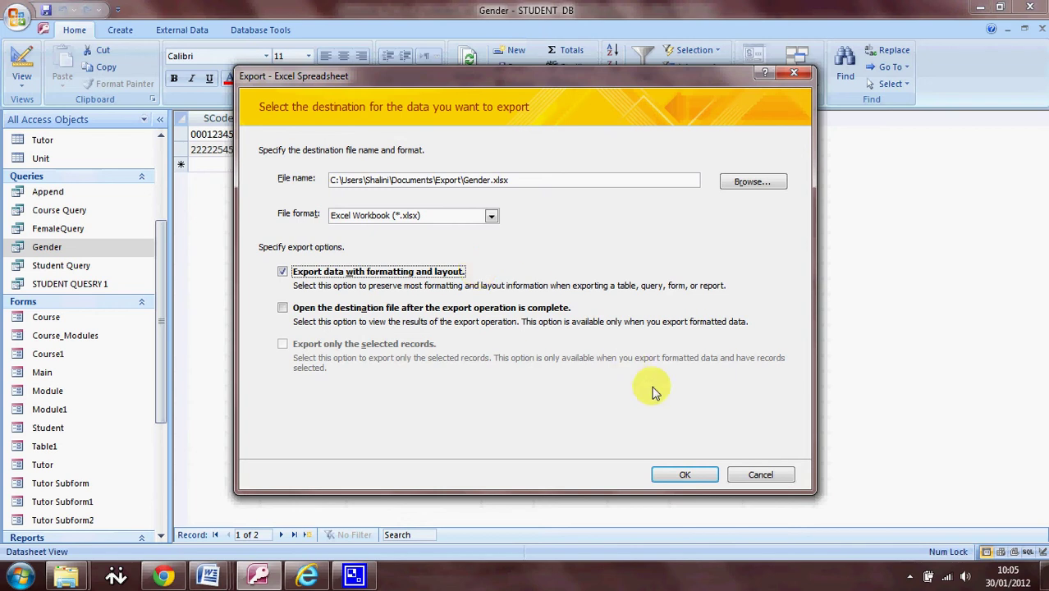
pyautogui.click(675, 478)
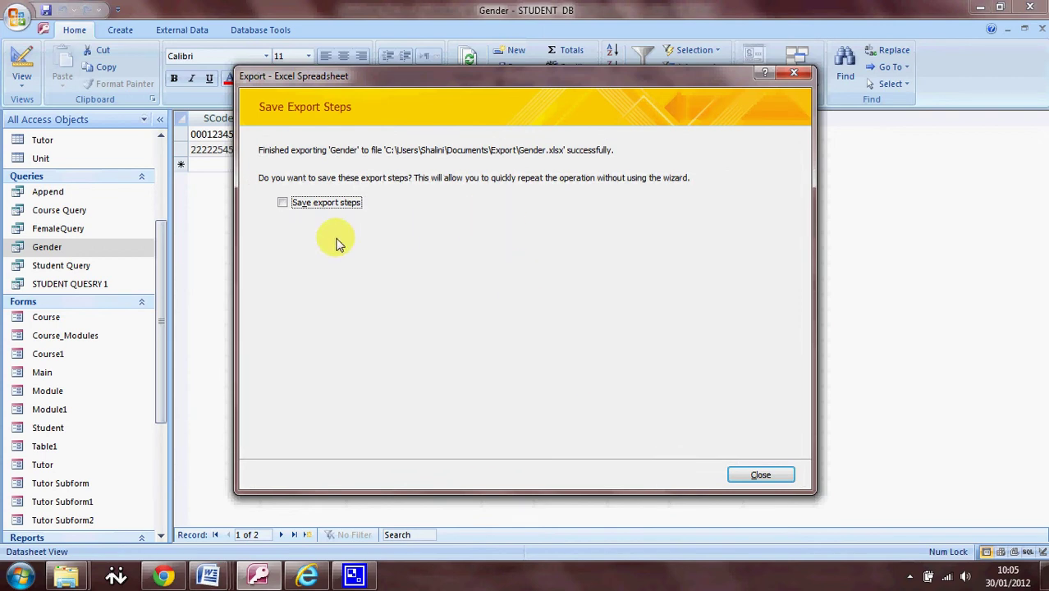
pyautogui.click(760, 475)
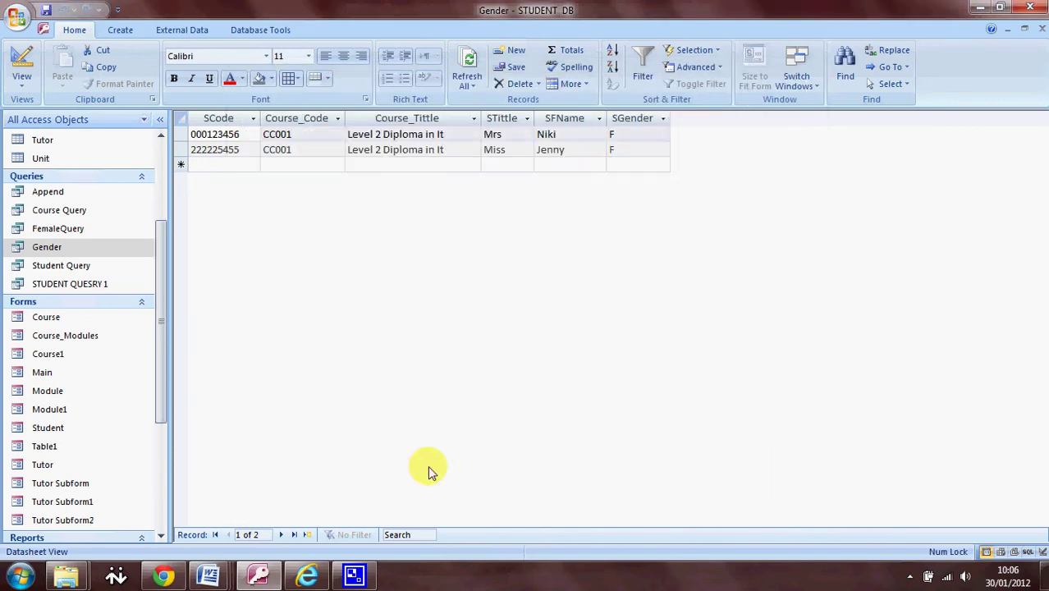
# Step: Open Gender.xlsx from the Export folder window in Explorer
pyautogui.moveTo(66, 583)
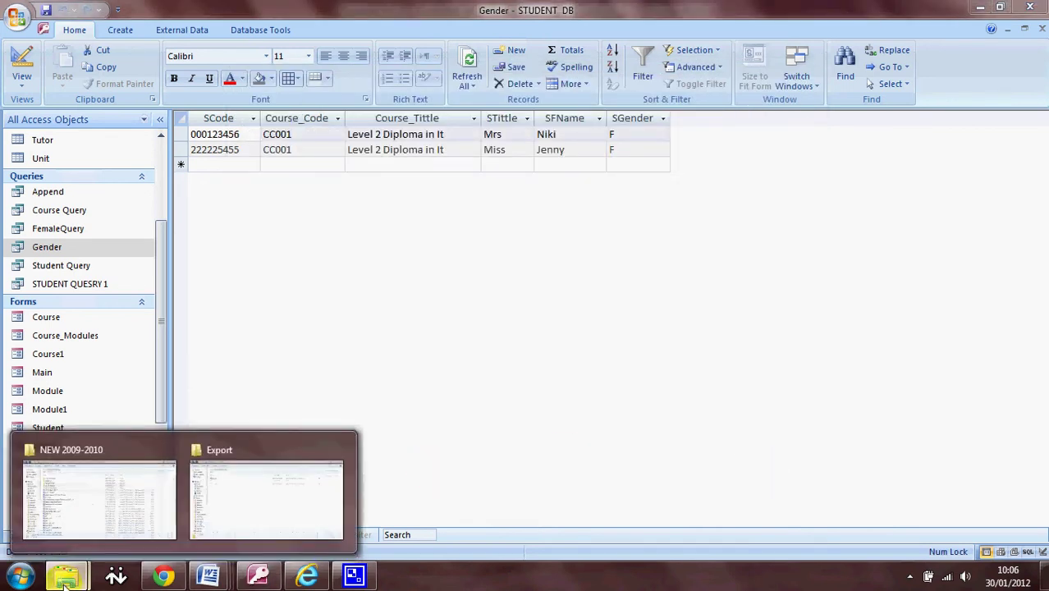
pyautogui.click(273, 482)
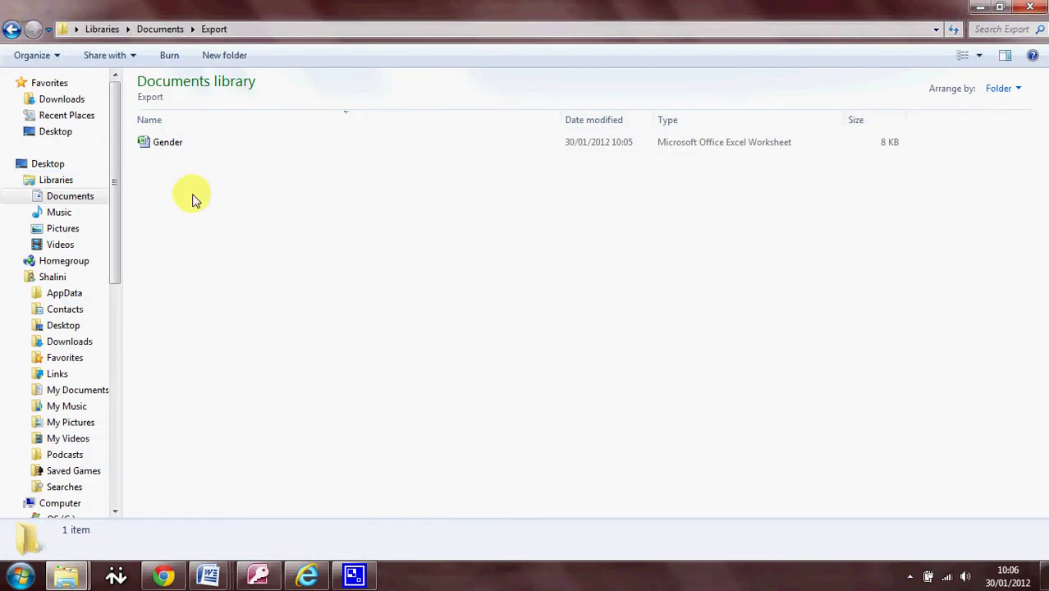
pyautogui.click(161, 149)
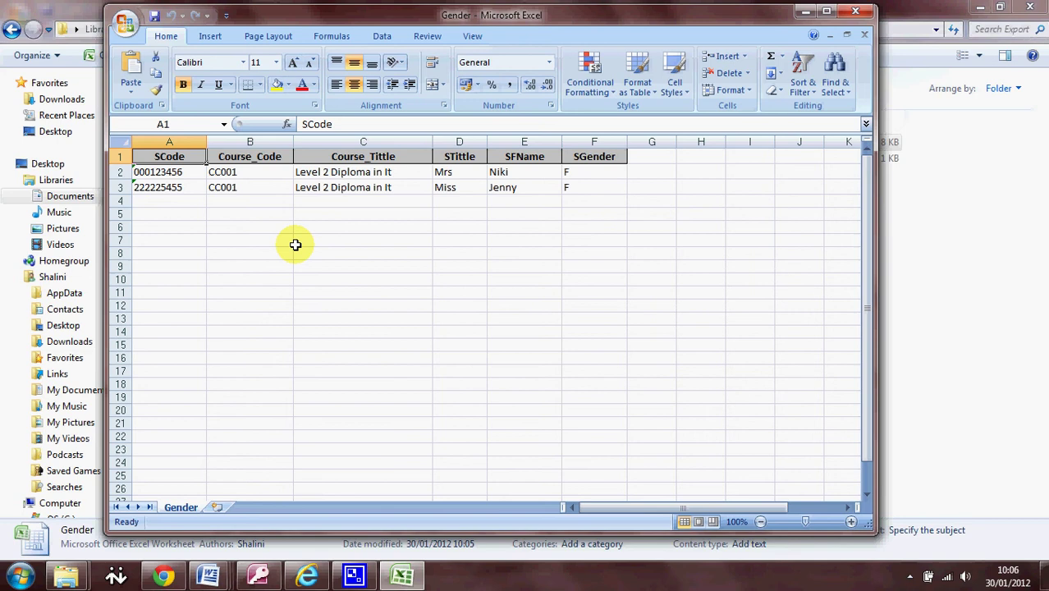
# Step: Maximize Excel and place the restored Access Gender datasheet over it to compare records
pyautogui.doubleClick(586, 20)
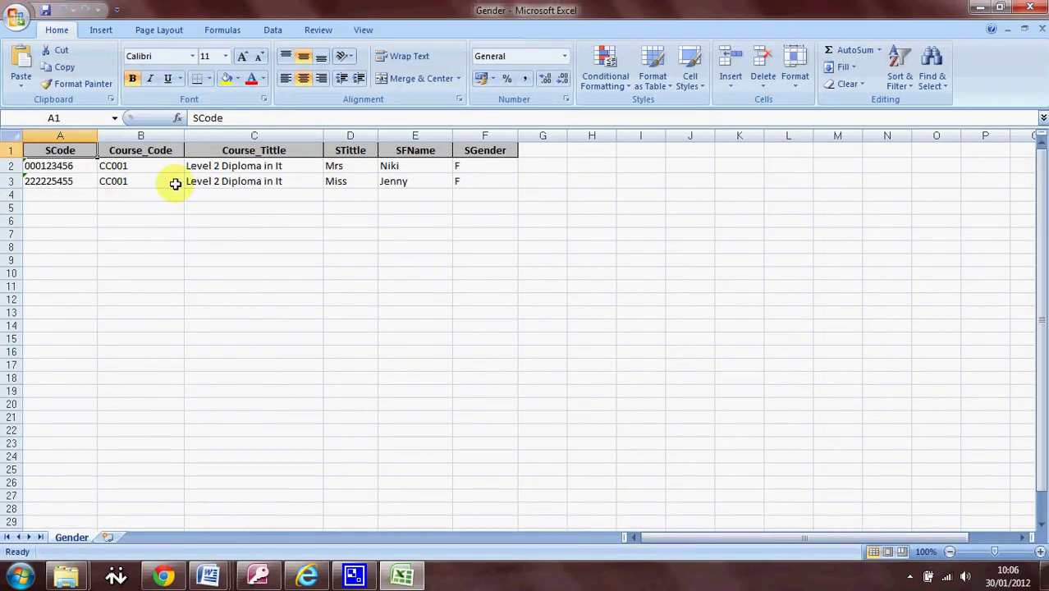
pyautogui.click(260, 577)
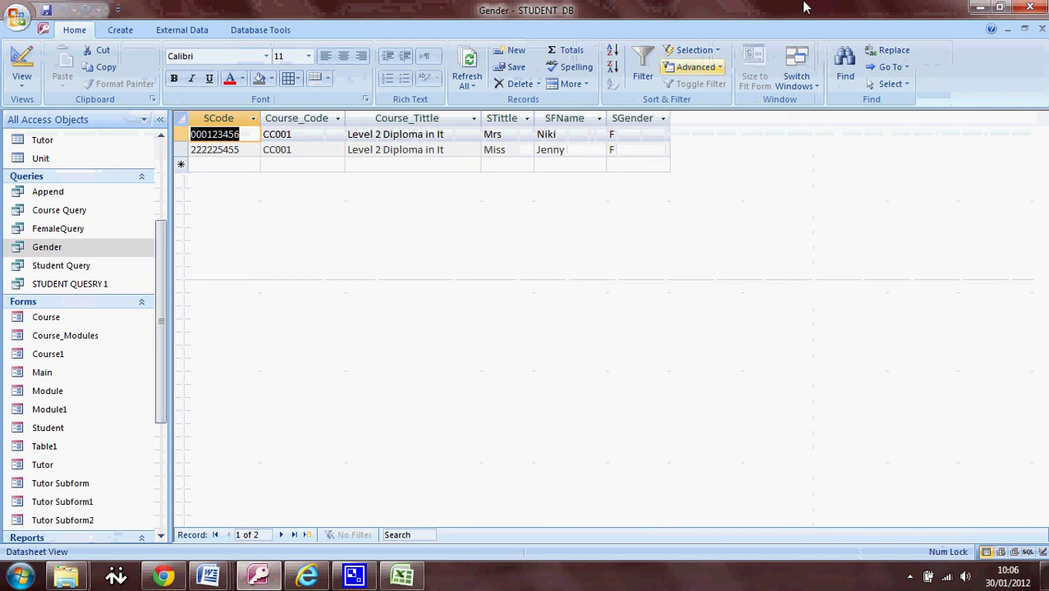
pyautogui.click(1000, 8)
pyautogui.moveTo(534, 28); pyautogui.dragTo(515, 211)
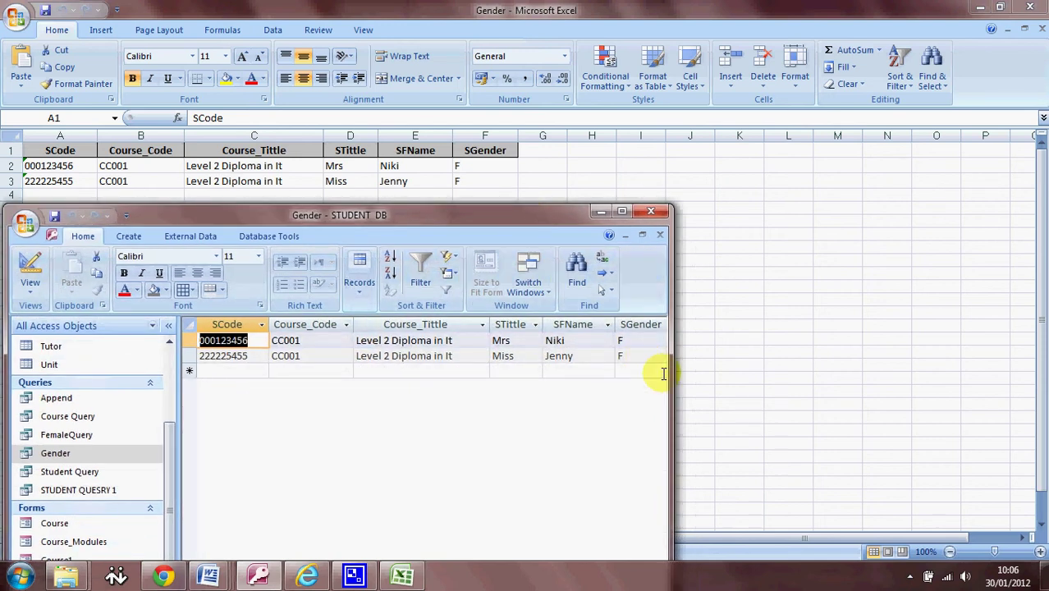